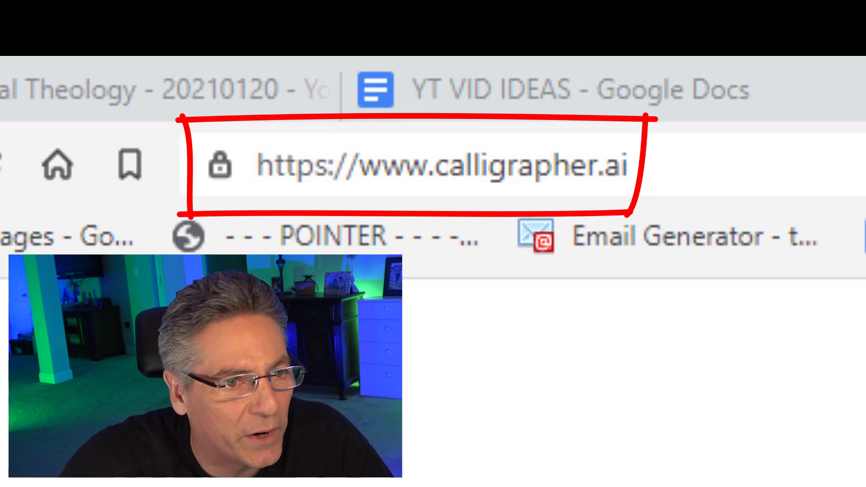
{"action": "left_click", "coordinate": [683, 168]}
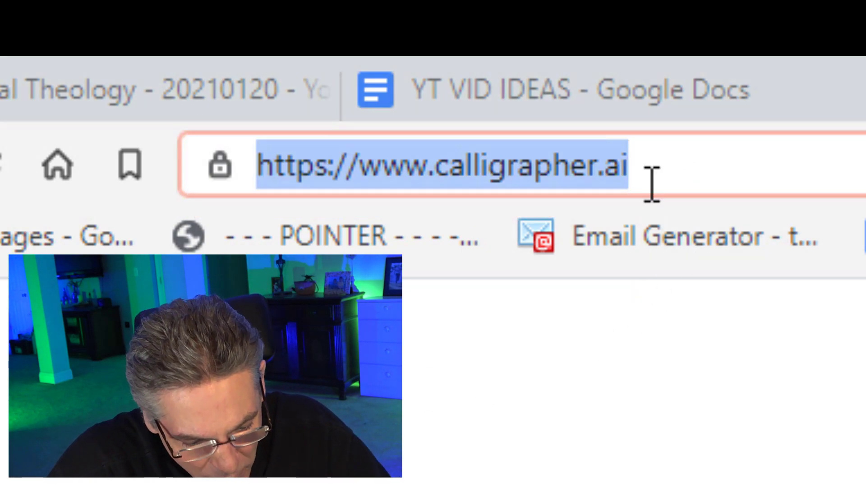
{"action": "key", "text": "ctrl+c"}
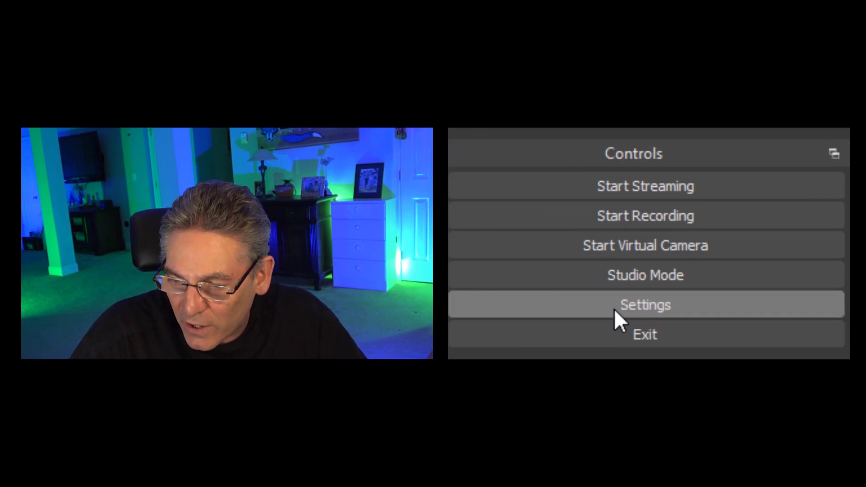
- Check the Output page's recording encoder in OBS Settings, keeping Hardware (NVENC), then view Video settings
{"action": "left_click", "coordinate": [615, 309]}
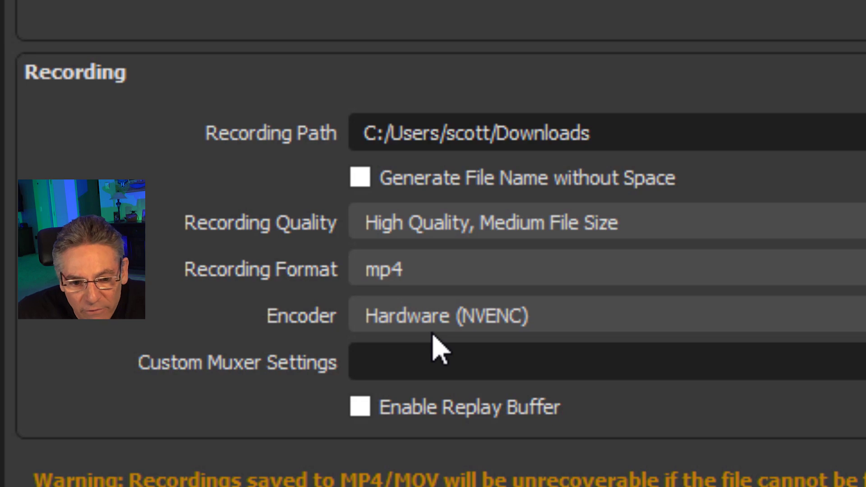
{"action": "left_click", "coordinate": [559, 320]}
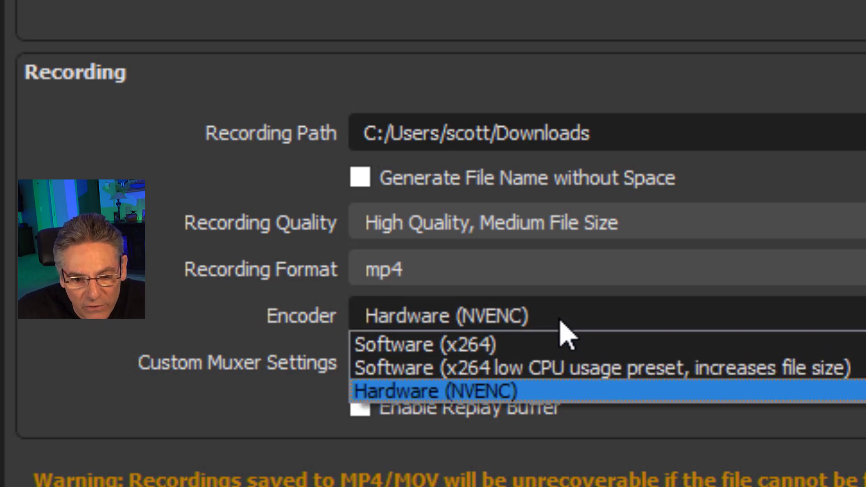
{"action": "left_click", "coordinate": [540, 393]}
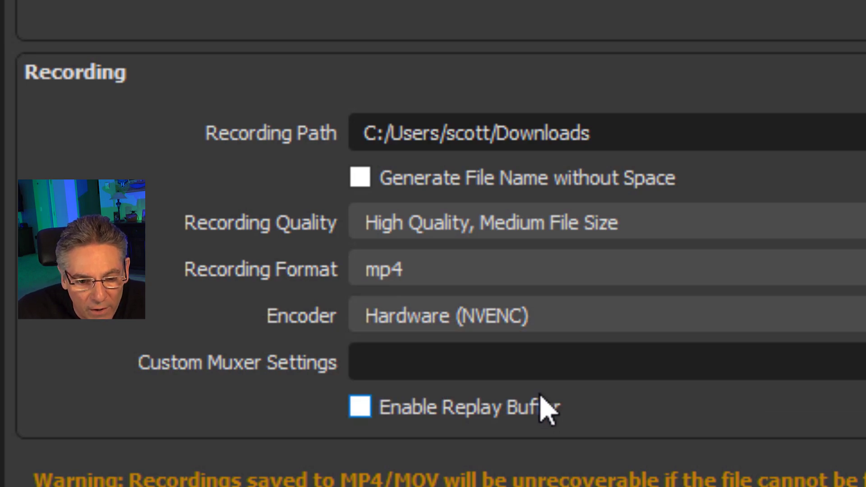
{"action": "left_click", "coordinate": [563, 318]}
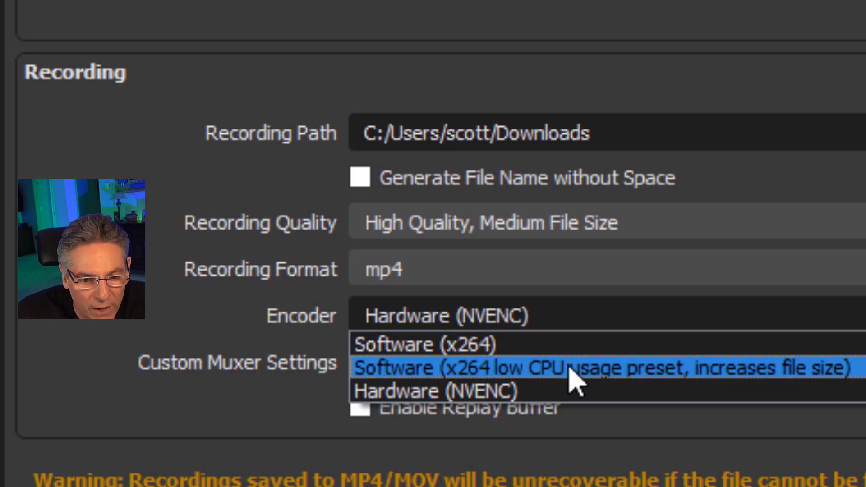
{"action": "left_click", "coordinate": [340, 362]}
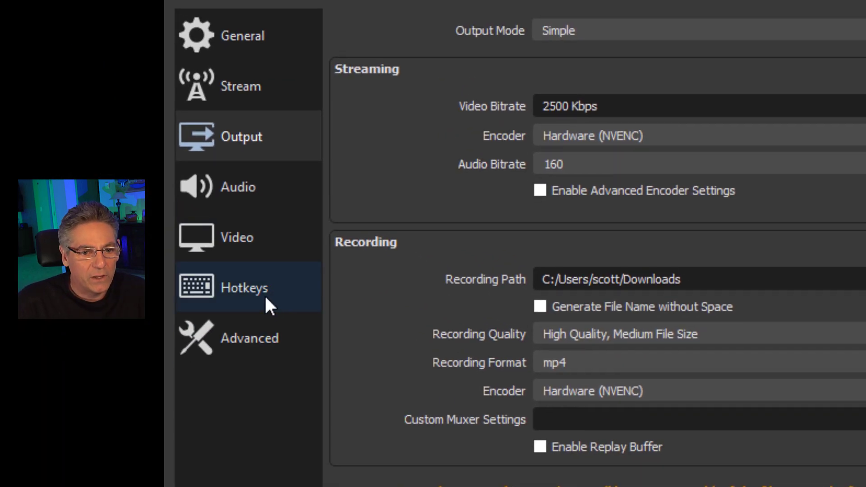
{"action": "left_click", "coordinate": [238, 244]}
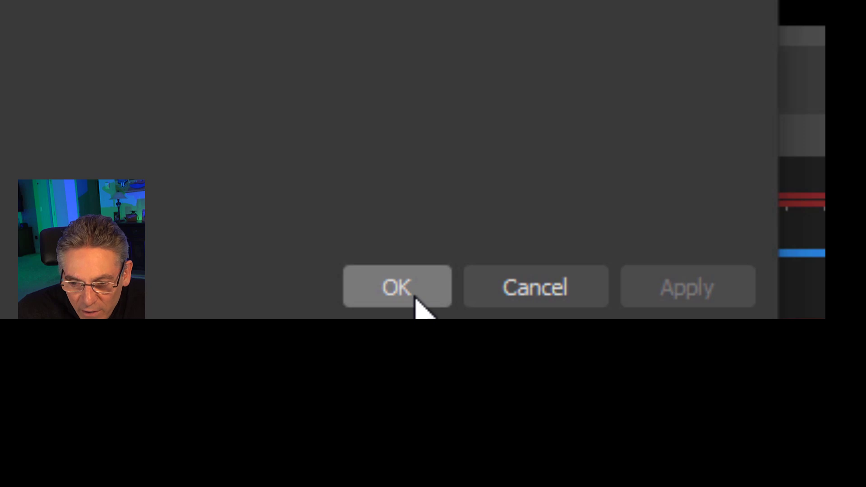
- Close Settings with OK and add a Browser source named 'Animated Handwriting'
{"action": "left_click", "coordinate": [413, 293]}
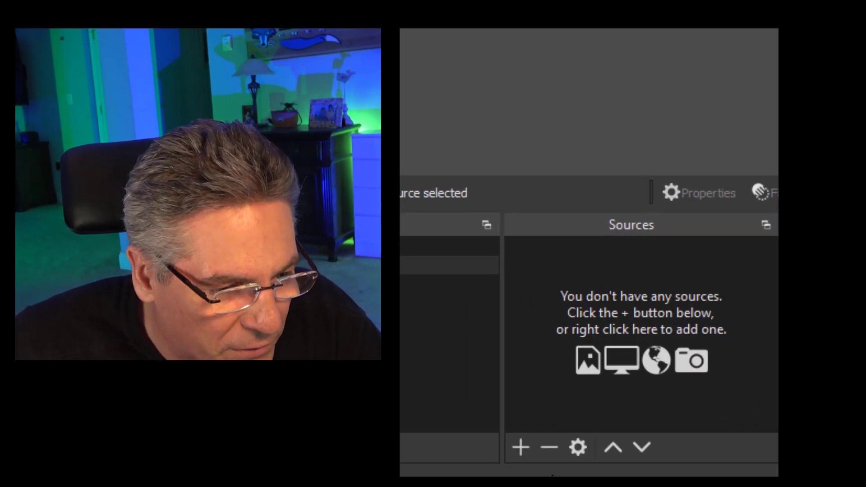
{"action": "left_click", "coordinate": [521, 446]}
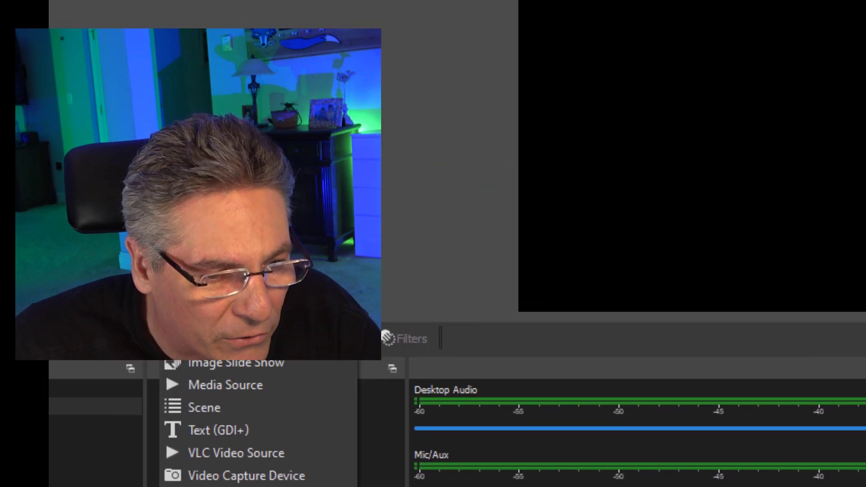
{"action": "left_click", "coordinate": [572, 97]}
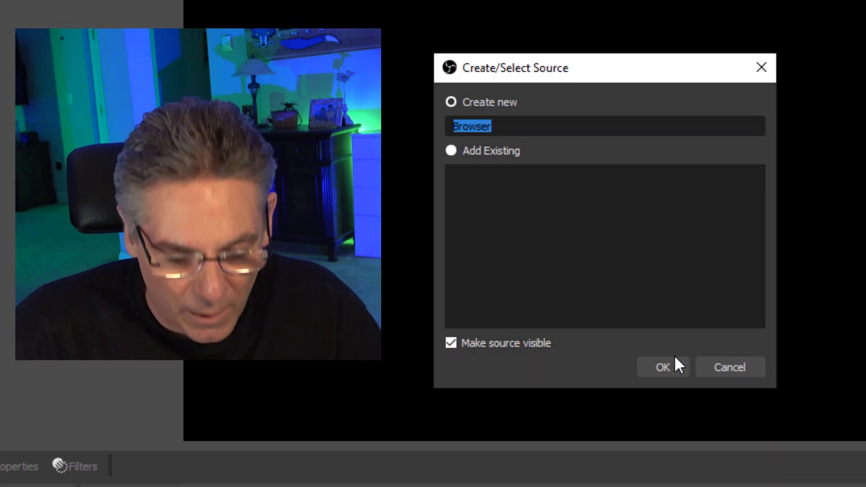
{"action": "type", "text": "Animated"}
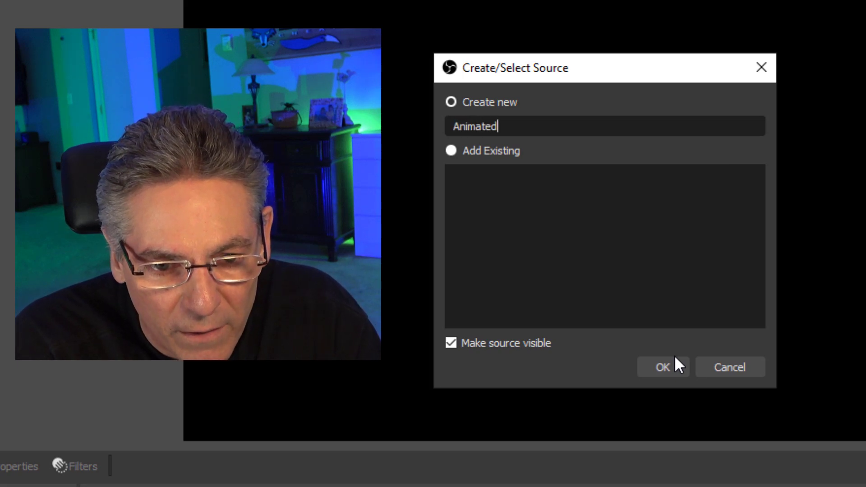
{"action": "type", "text": " Handwrit"}
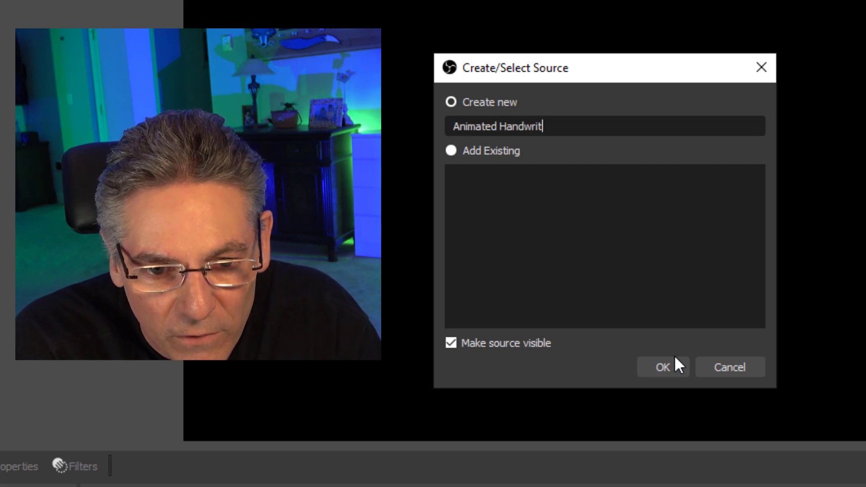
{"action": "type", "text": "ing"}
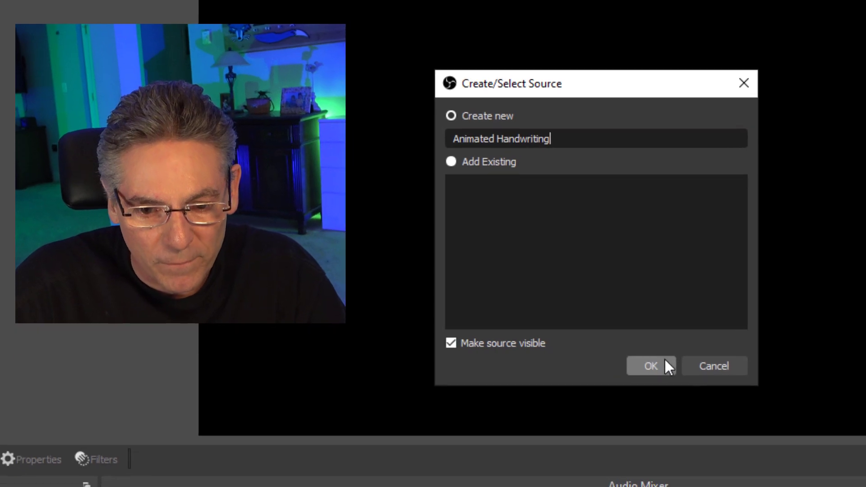
{"action": "left_click", "coordinate": [663, 367]}
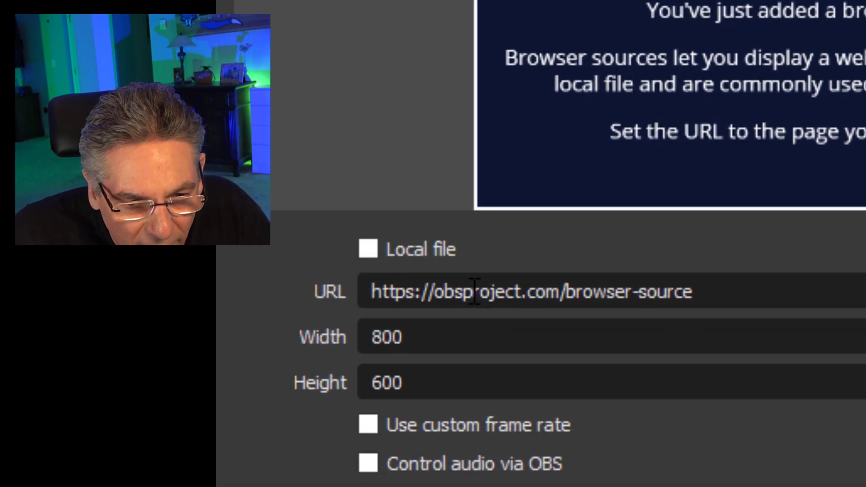
- Paste the calligrapher.ai address as the source URL and replace the 800 width and 600 height
{"action": "triple_click", "coordinate": [406, 319]}
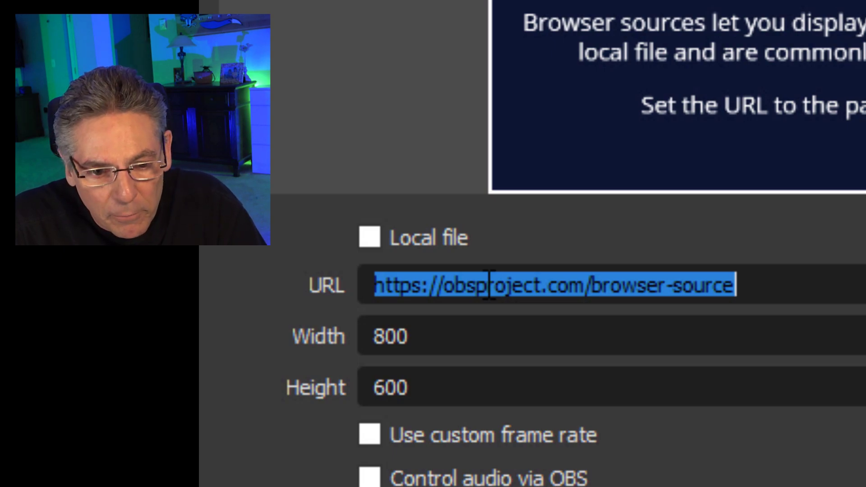
{"action": "key", "text": "ctrl+v"}
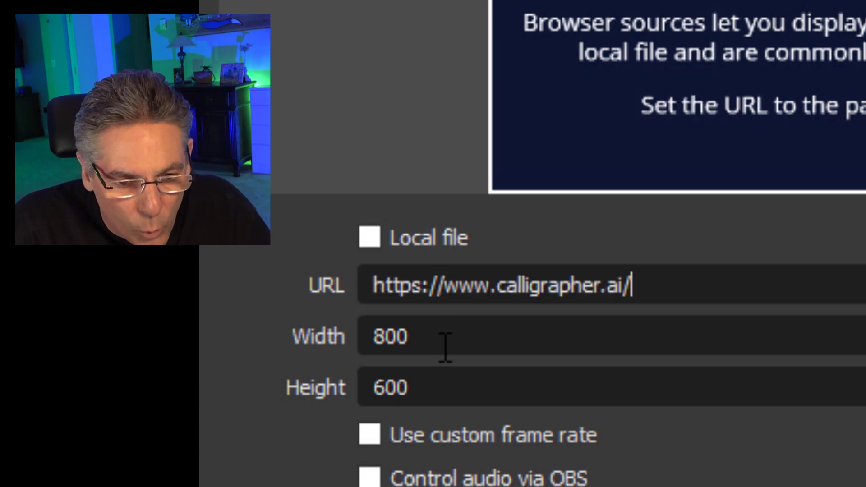
{"action": "left_click_drag", "start_coordinate": [445, 348], "coordinate": [336, 341]}
{"action": "type", "text": "1920"}
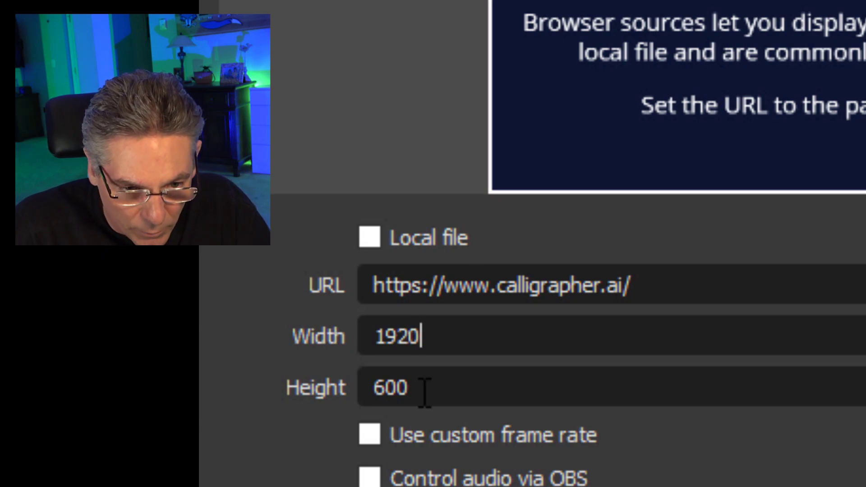
{"action": "left_click_drag", "start_coordinate": [424, 394], "coordinate": [309, 402]}
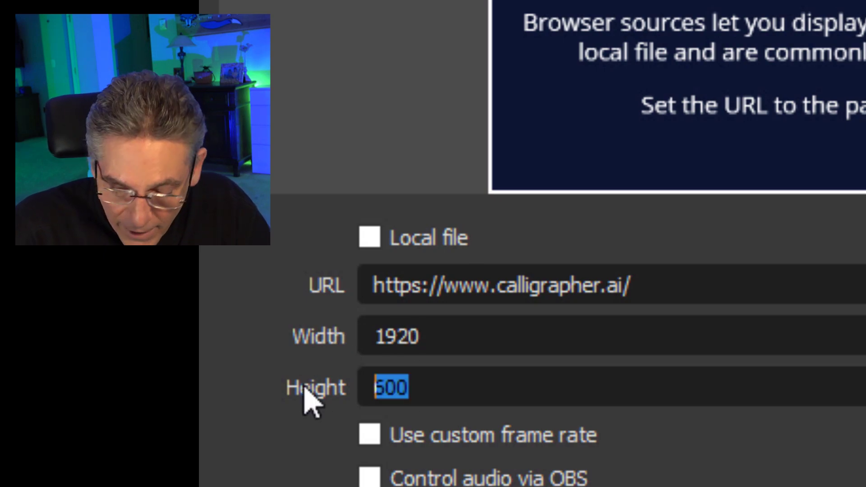
{"action": "type", "text": "1"}
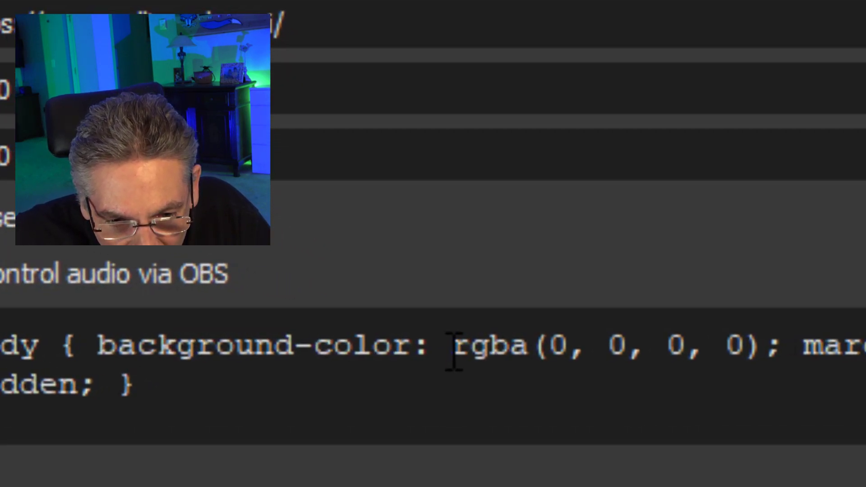
- Change the CSS background colour from transparent to lime and apply the properties
{"action": "left_click_drag", "start_coordinate": [479, 338], "coordinate": [552, 338]}
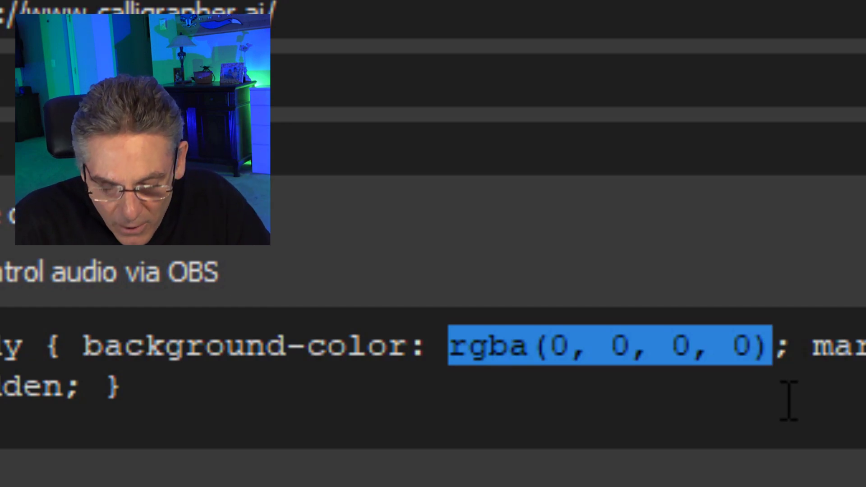
{"action": "type", "text": "lime"}
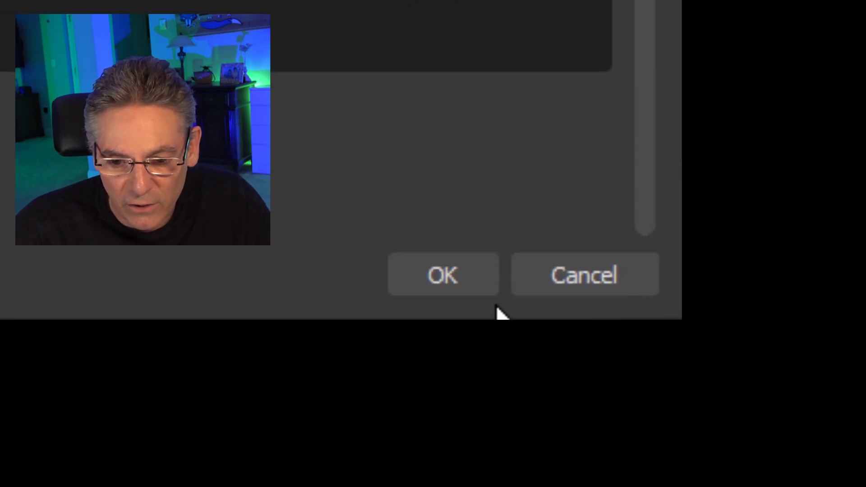
{"action": "left_click", "coordinate": [439, 284]}
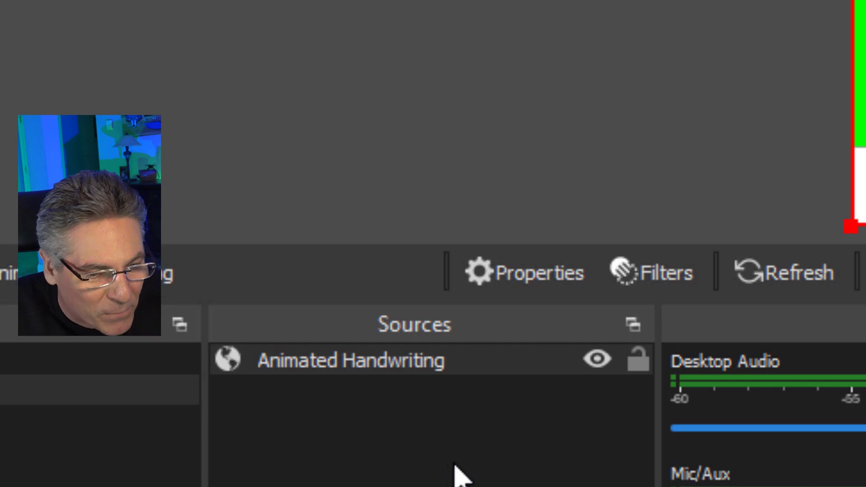
- Open Interact for the Animated Handwriting source and shrink its window into the top-left corner
{"action": "right_click", "coordinate": [419, 373]}
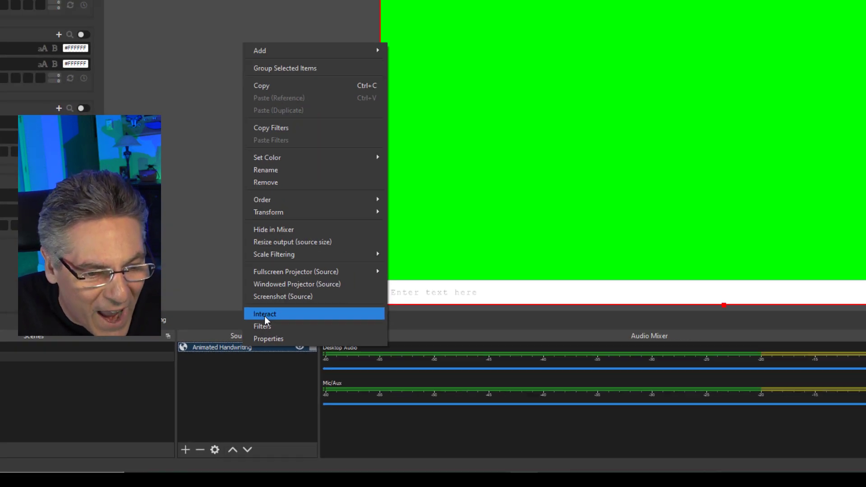
{"action": "left_click", "coordinate": [487, 255]}
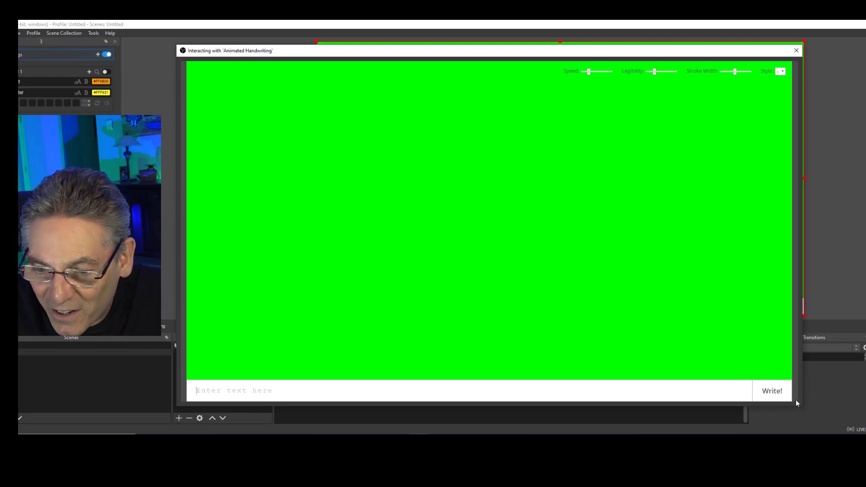
{"action": "left_click_drag", "start_coordinate": [799, 404], "coordinate": [637, 343]}
{"action": "left_click_drag", "start_coordinate": [551, 55], "coordinate": [392, 114]}
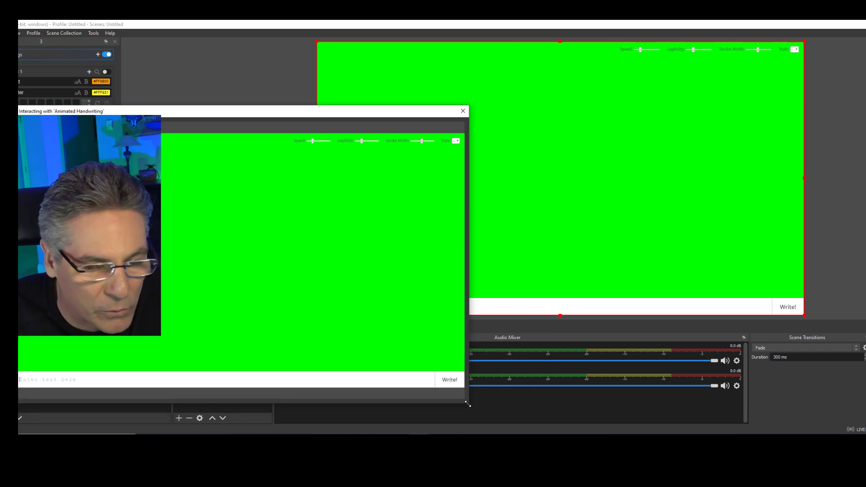
{"action": "left_click_drag", "start_coordinate": [468, 404], "coordinate": [293, 290]}
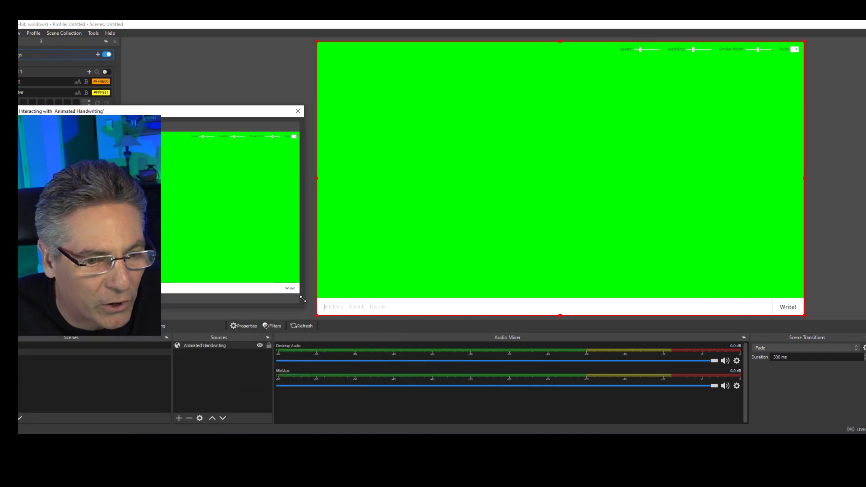
{"action": "left_click_drag", "start_coordinate": [252, 113], "coordinate": [254, 48]}
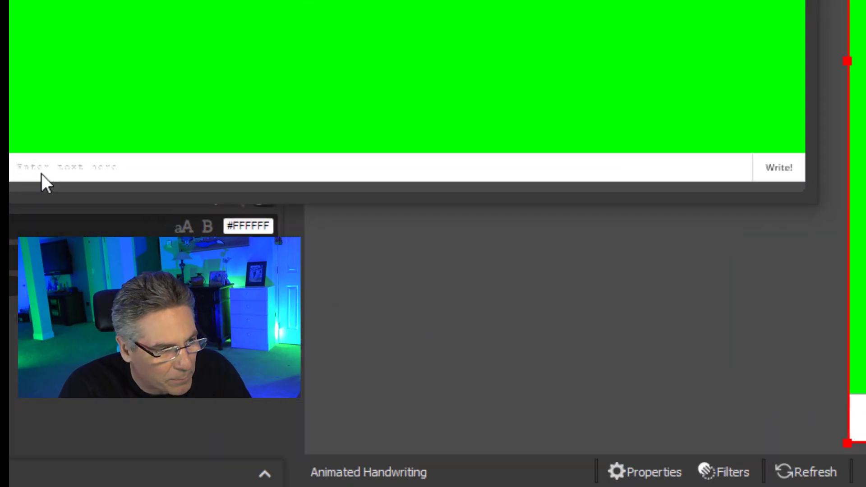
- Write 'Green Screen' on the page, nudge Legibility up and set Stroke Width to maximum
{"action": "left_click", "coordinate": [28, 219]}
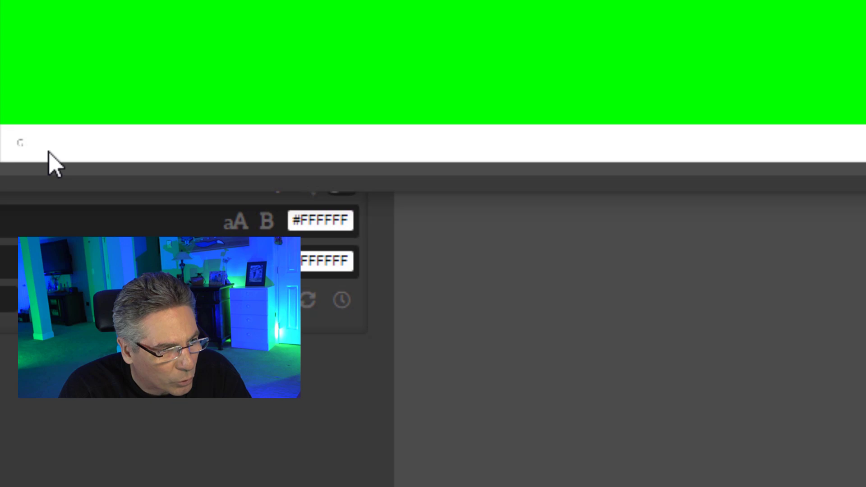
{"action": "type", "text": "Green Screen"}
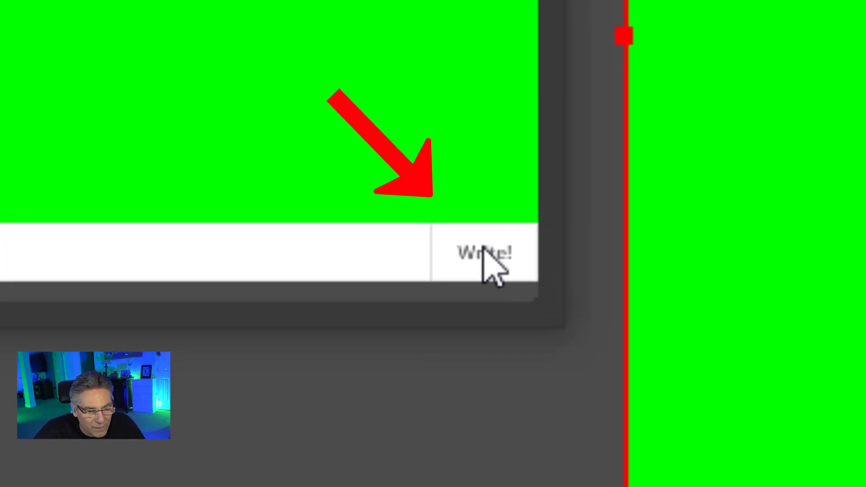
{"action": "left_click", "coordinate": [496, 251]}
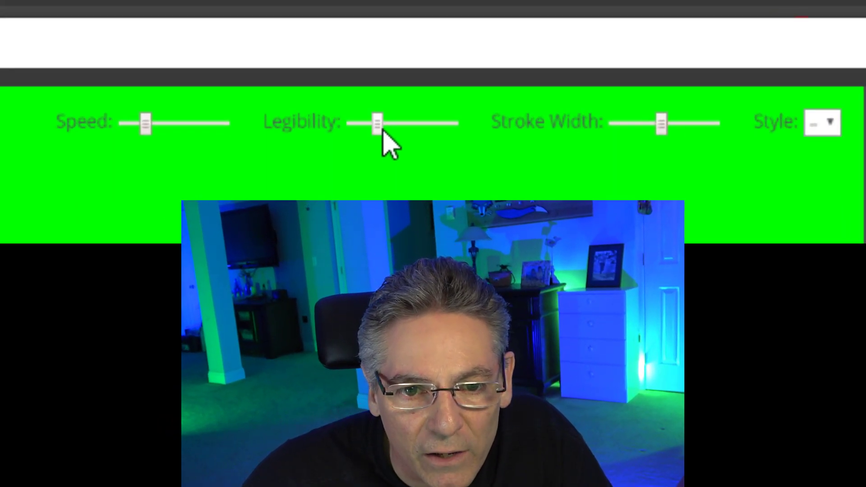
{"action": "left_click_drag", "start_coordinate": [383, 131], "coordinate": [403, 132]}
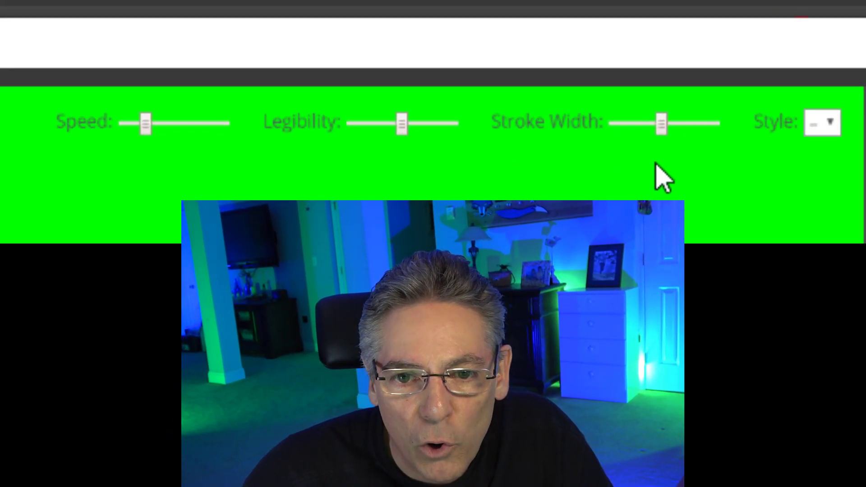
{"action": "left_click_drag", "start_coordinate": [666, 128], "coordinate": [722, 131]}
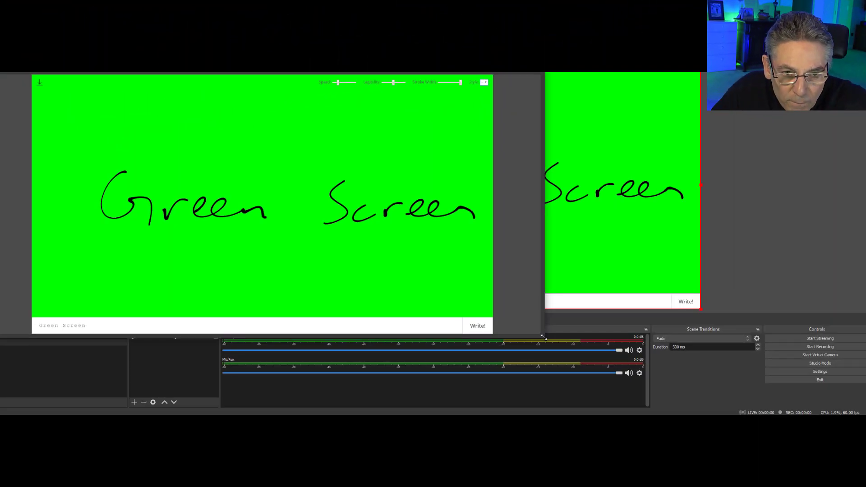
- Record the scene while replaying the Green Screen handwriting four times, then stop recording
{"action": "left_click_drag", "start_coordinate": [494, 329], "coordinate": [188, 259]}
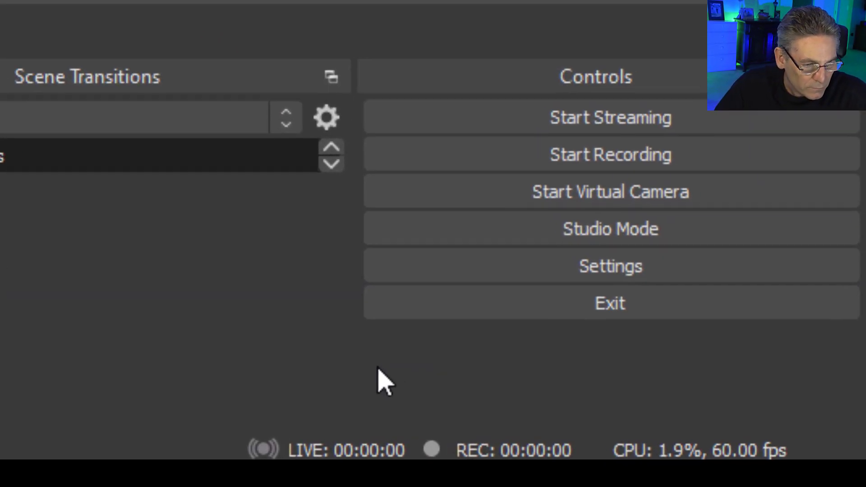
{"action": "left_click", "coordinate": [554, 146]}
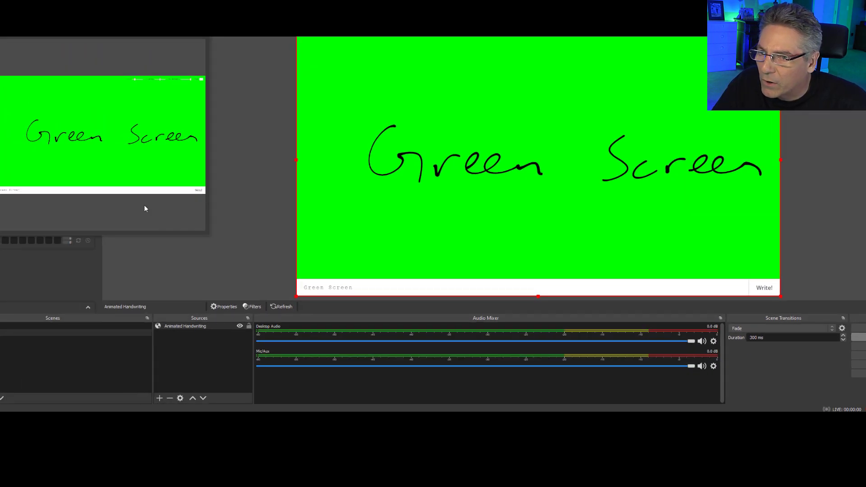
{"action": "left_click", "coordinate": [198, 190]}
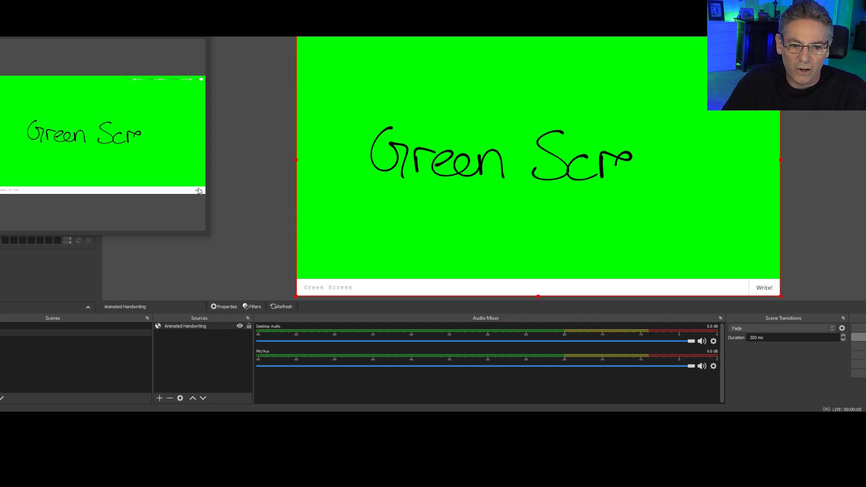
{"action": "left_click", "coordinate": [198, 190]}
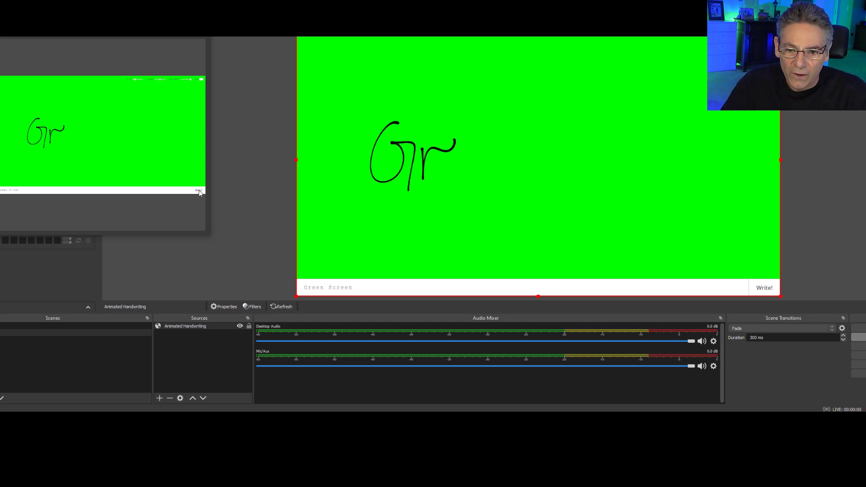
{"action": "left_click", "coordinate": [199, 190]}
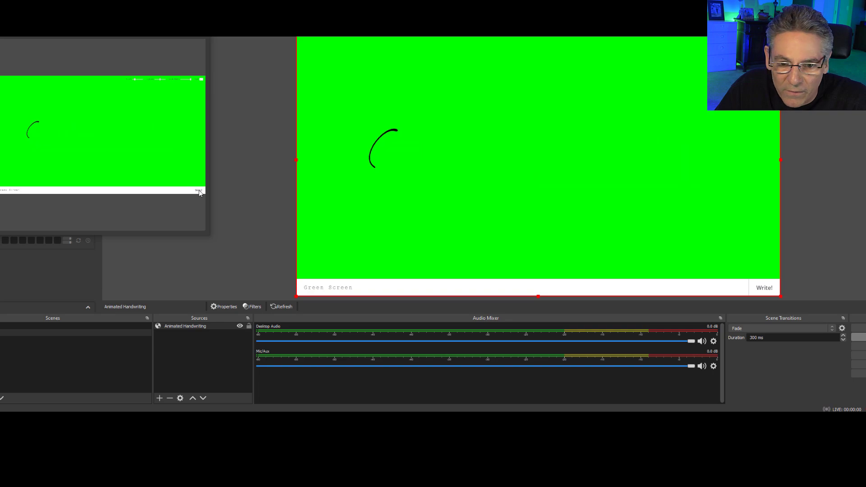
{"action": "left_click", "coordinate": [198, 191]}
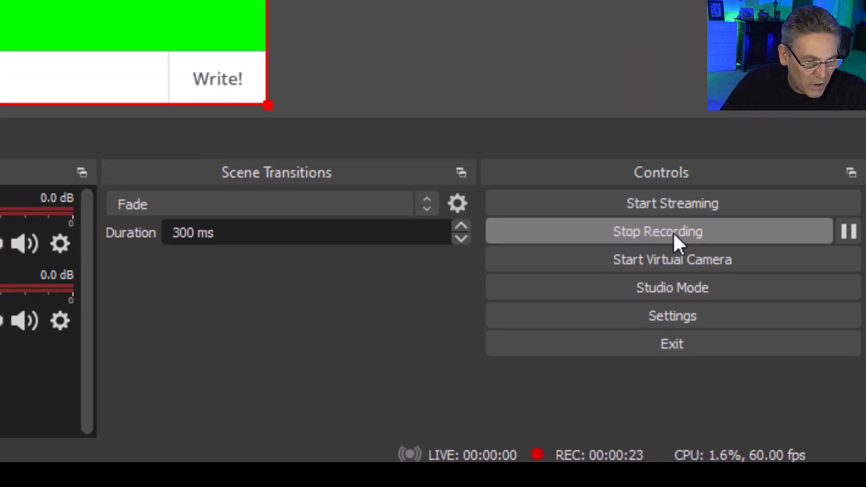
{"action": "left_click", "coordinate": [677, 233]}
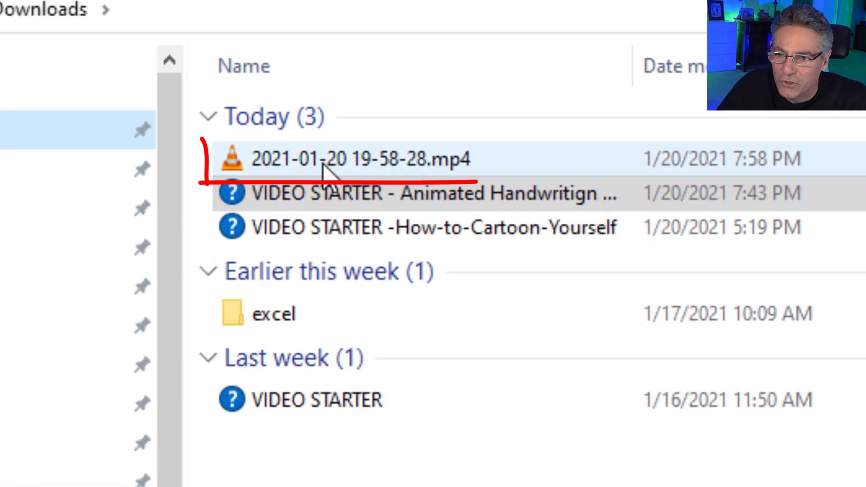
{"action": "mouse_move", "coordinate": [322, 168]}
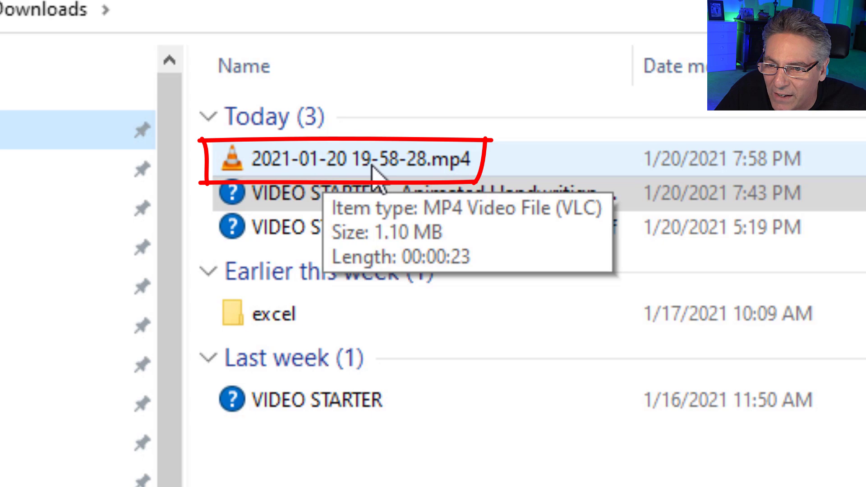
{"action": "double_click", "coordinate": [451, 167]}
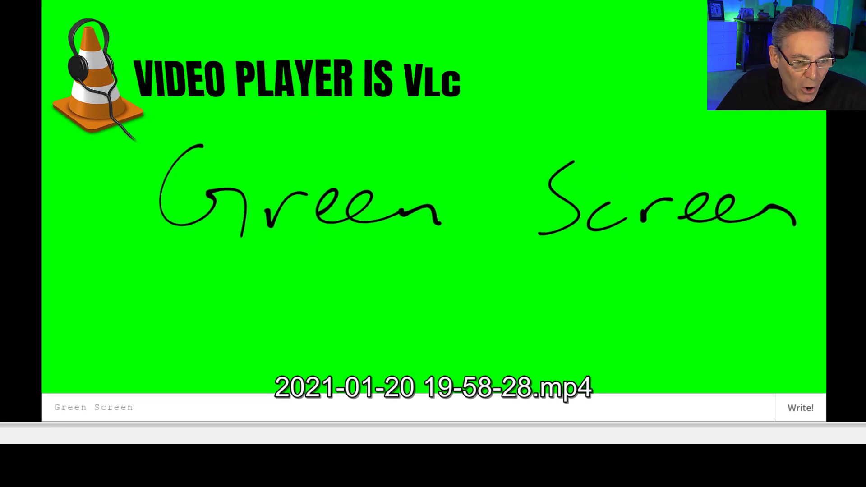